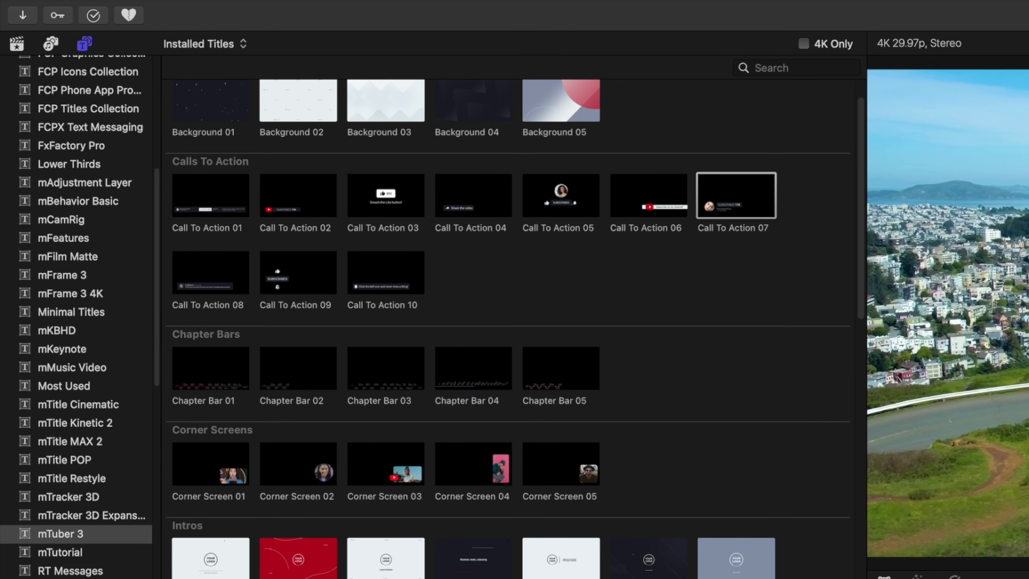
Add the Call To Action 02 title from mTuber 3 to the hillside road clip and enter 53 in its published parameters
left_click_drag(295, 199, 214, 241)
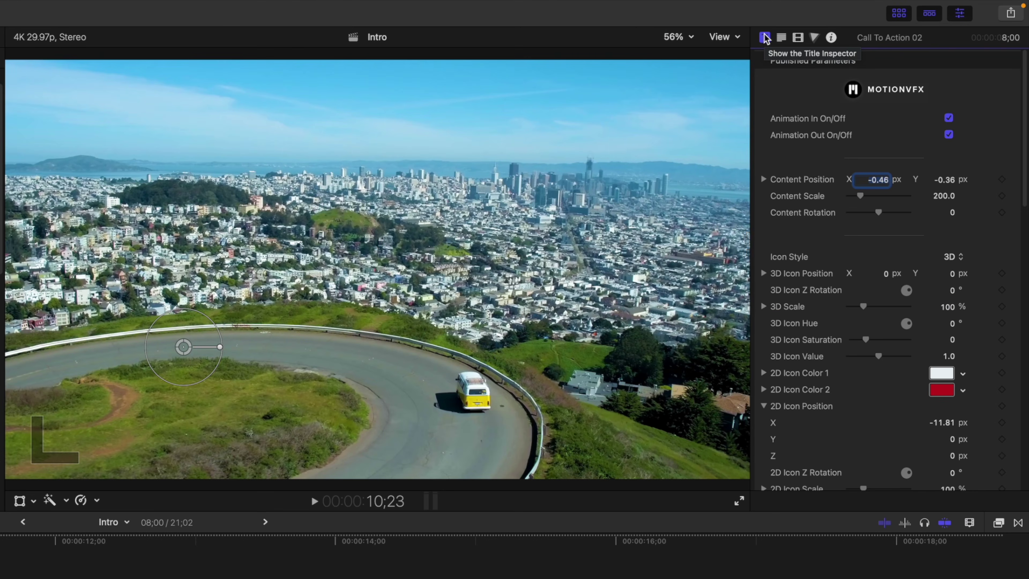
scroll(887, 267, "down", 15)
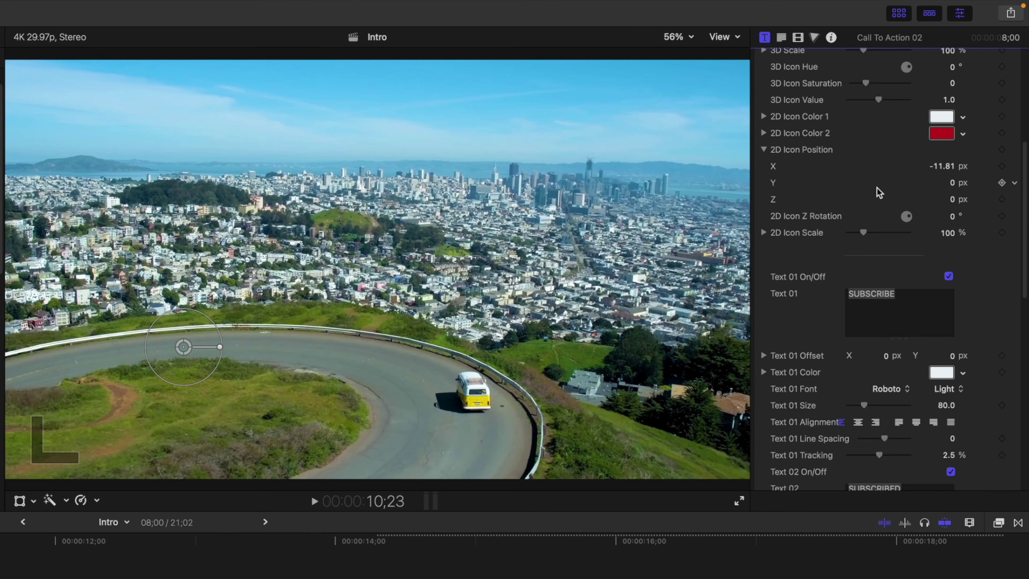
left_click(880, 420)
type("53")
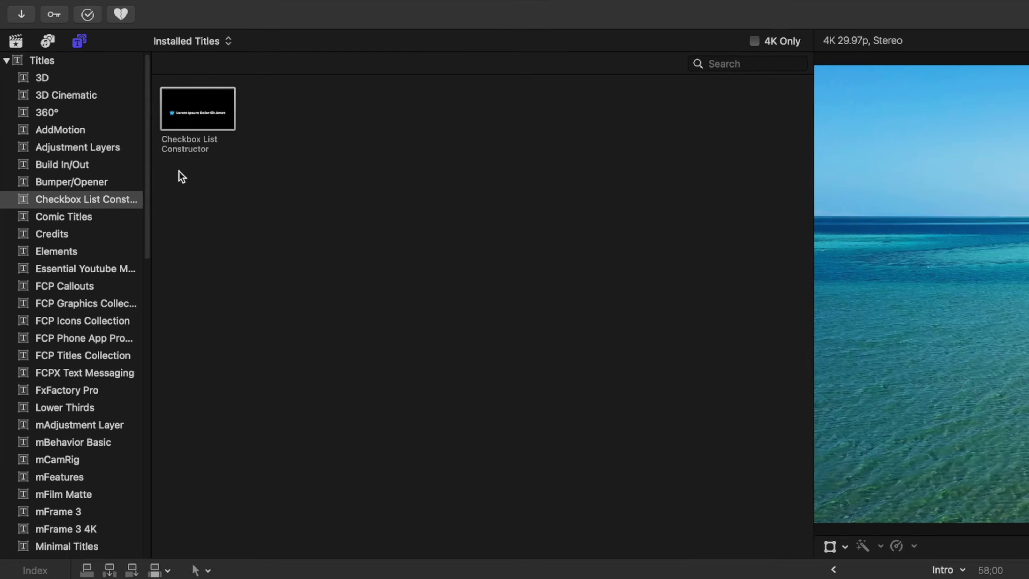
Add the Checkbox List Constructor title above the kite-surfing clip and style its check box as a square stroke in Maraschino red
left_click(97, 57)
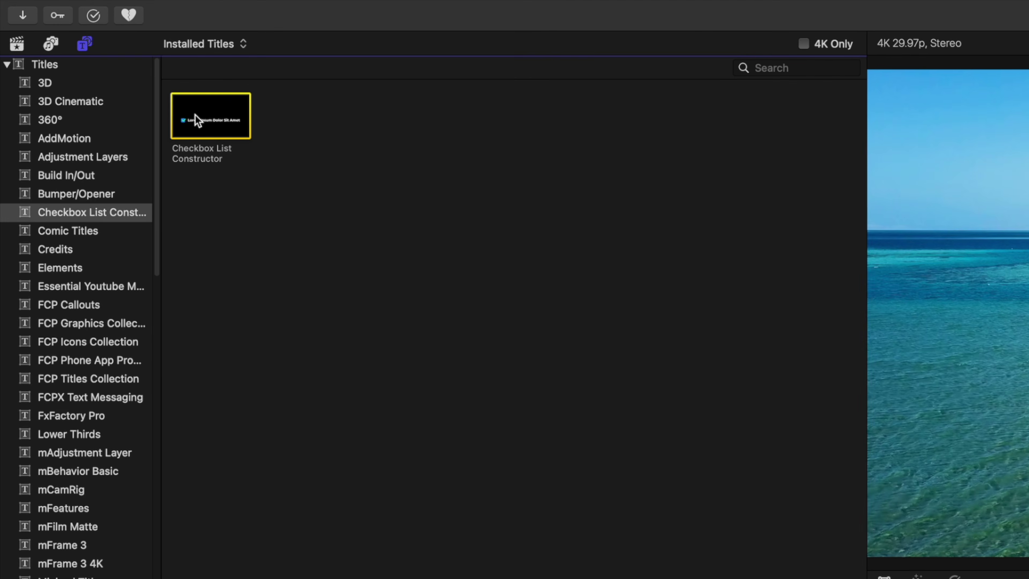
left_click_drag(215, 100, 165, 252)
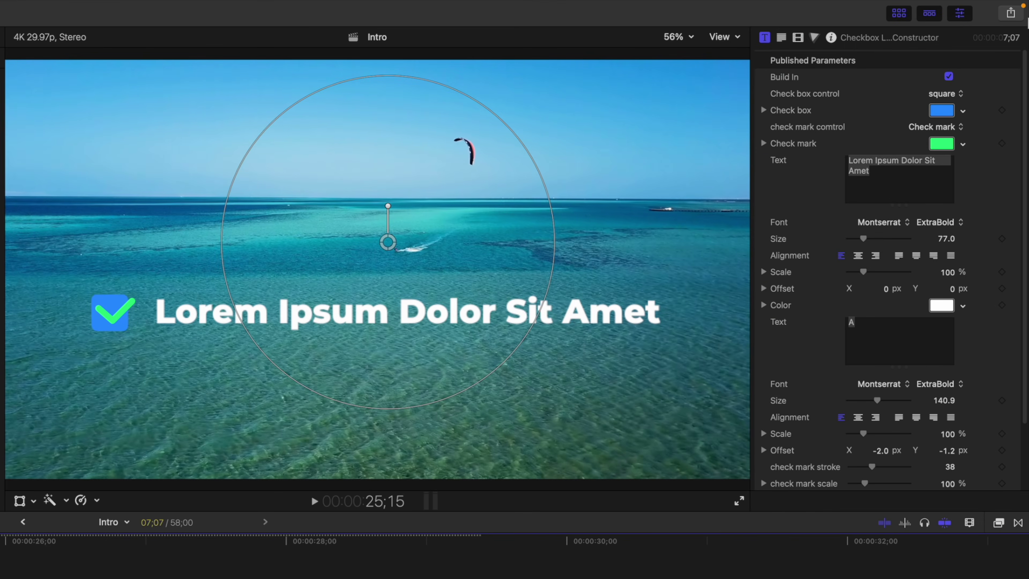
left_click(944, 93)
left_click(898, 79)
left_click(941, 110)
left_click(878, 167)
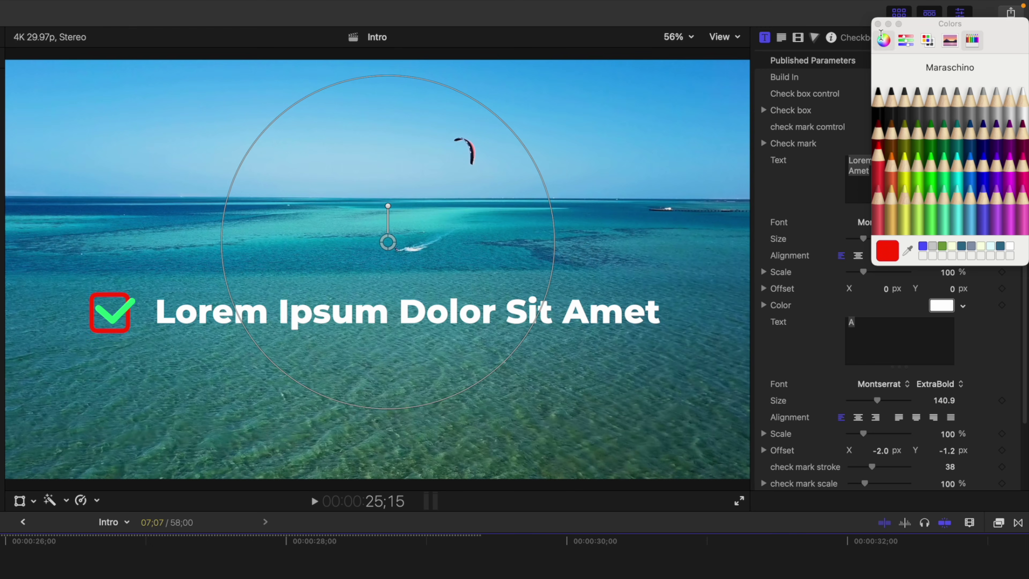
left_click(877, 24)
Try the cross and Number/Letter styles for the check mark, then return to the Check mark style
left_click(958, 129)
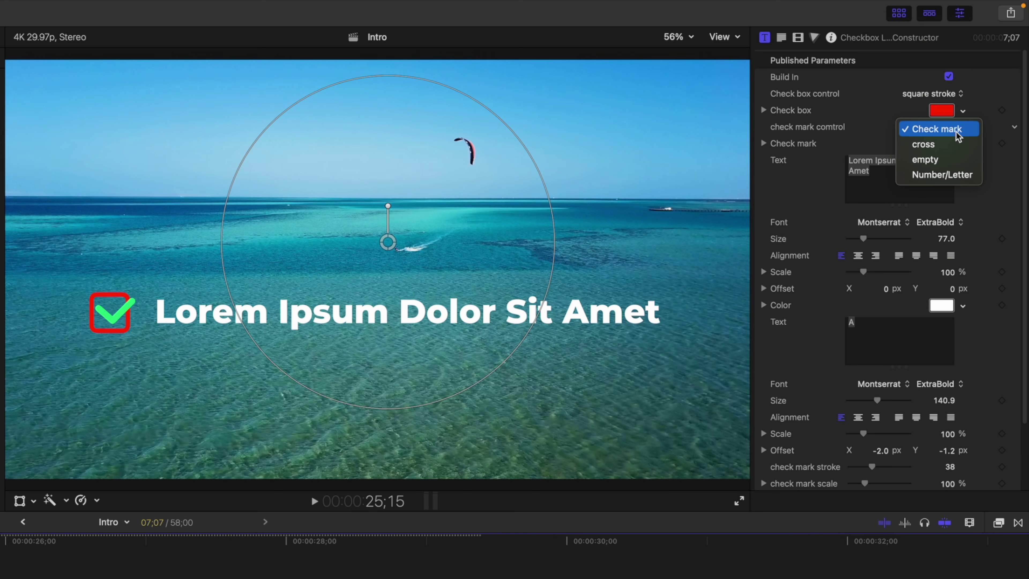
left_click(954, 143)
left_click(963, 130)
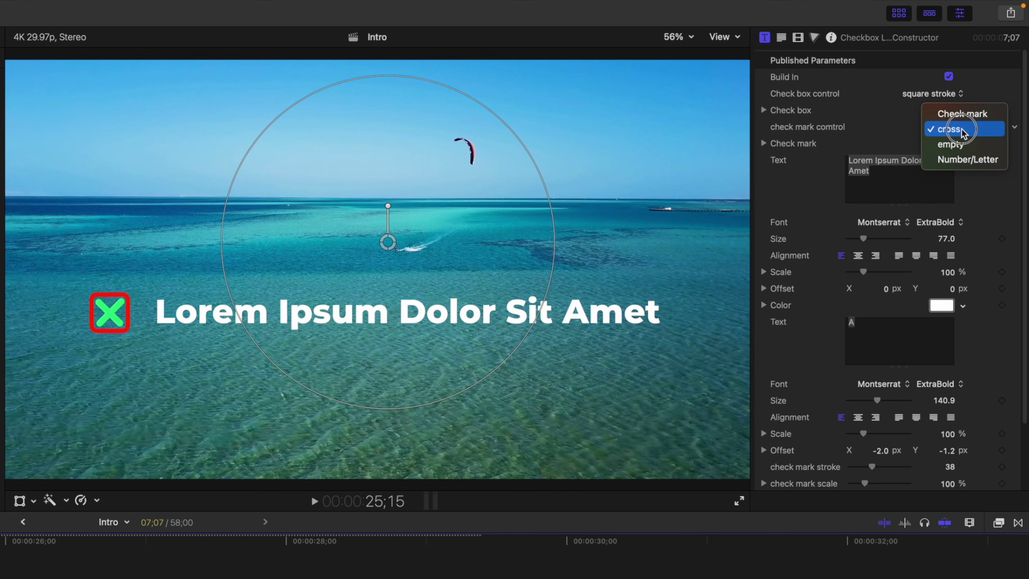
left_click(956, 159)
left_click(957, 129)
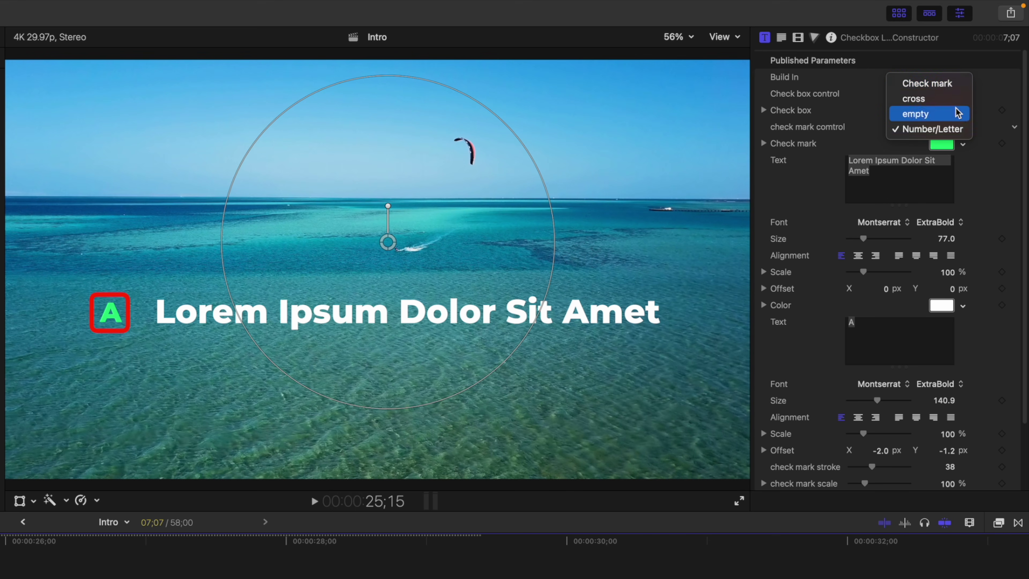
left_click(948, 84)
Replace the checkbox title's text with "Text text text" and move the title up and to the right within the frame
triple_click(888, 175)
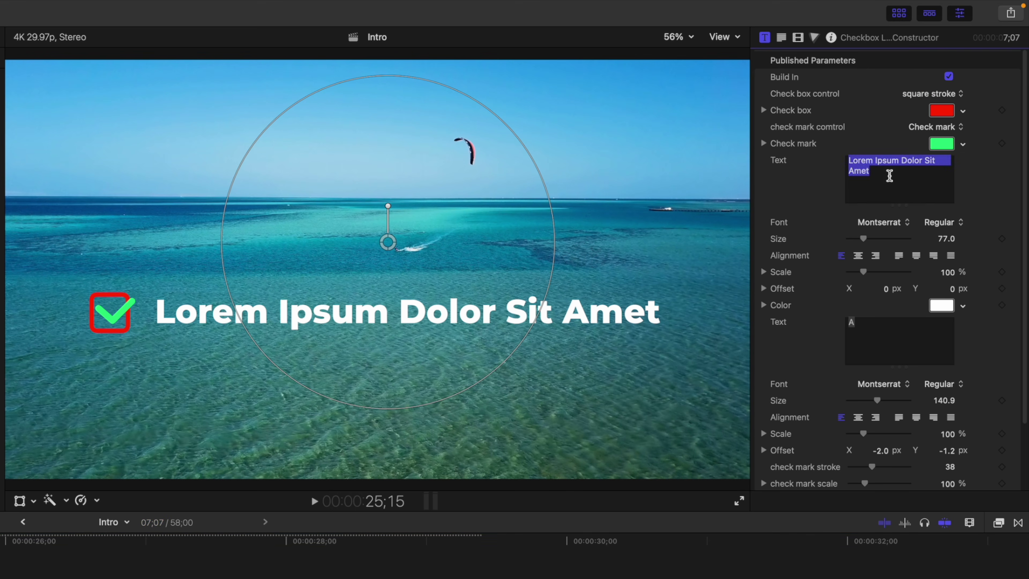
type("Text text text")
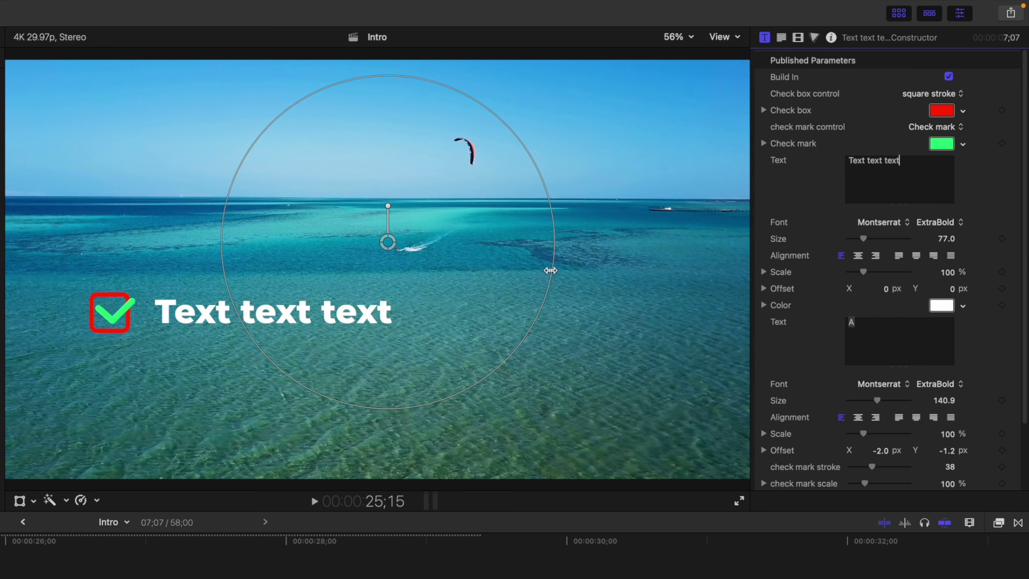
left_click_drag(551, 268, 581, 267)
left_click_drag(387, 241, 526, 195)
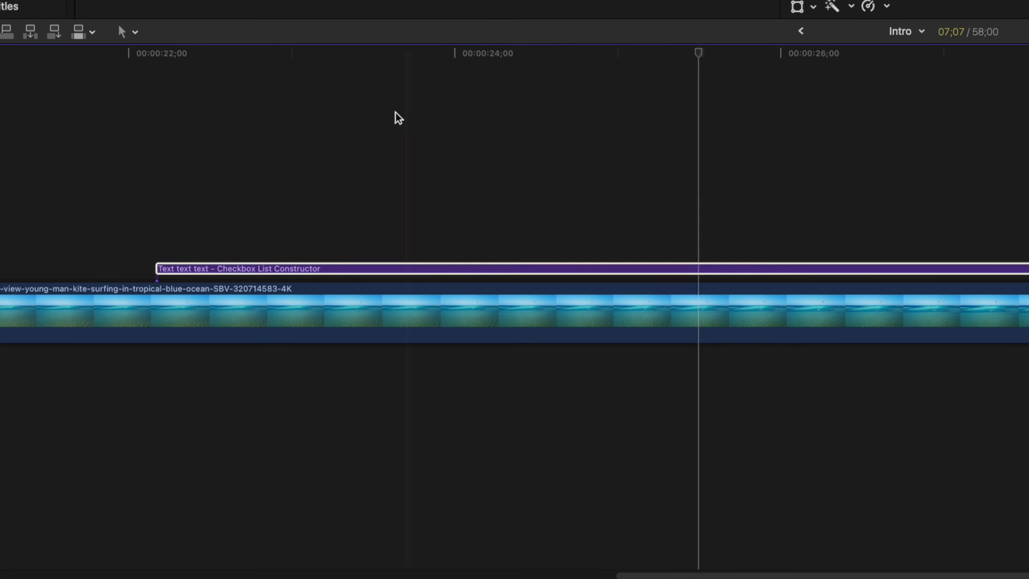
Duplicate the checkbox title onto a higher timeline layer with a slightly delayed start and position the copy as another list line
left_click(264, 267)
left_click_drag(263, 269, 342, 237)
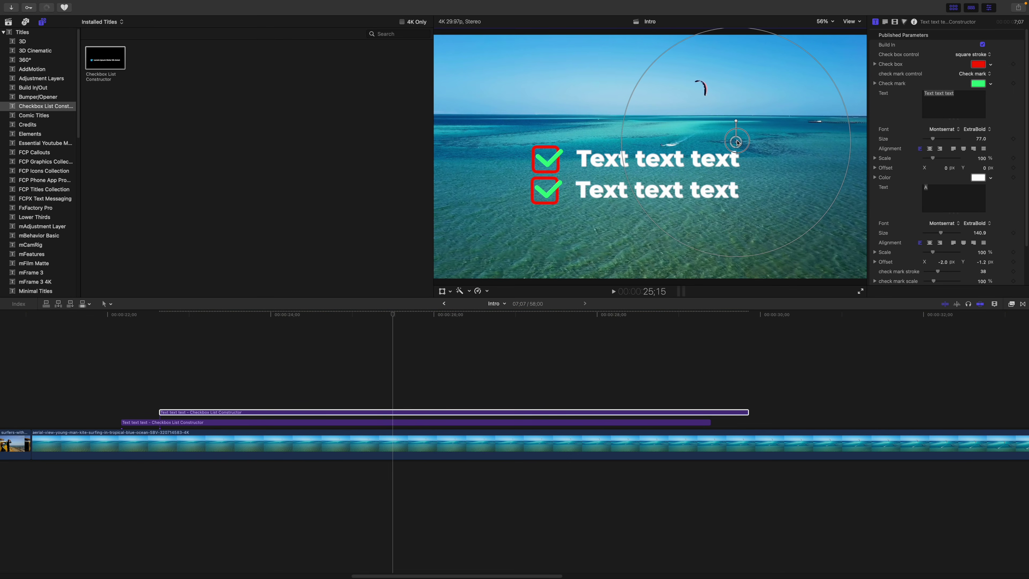
left_click_drag(738, 147, 738, 79)
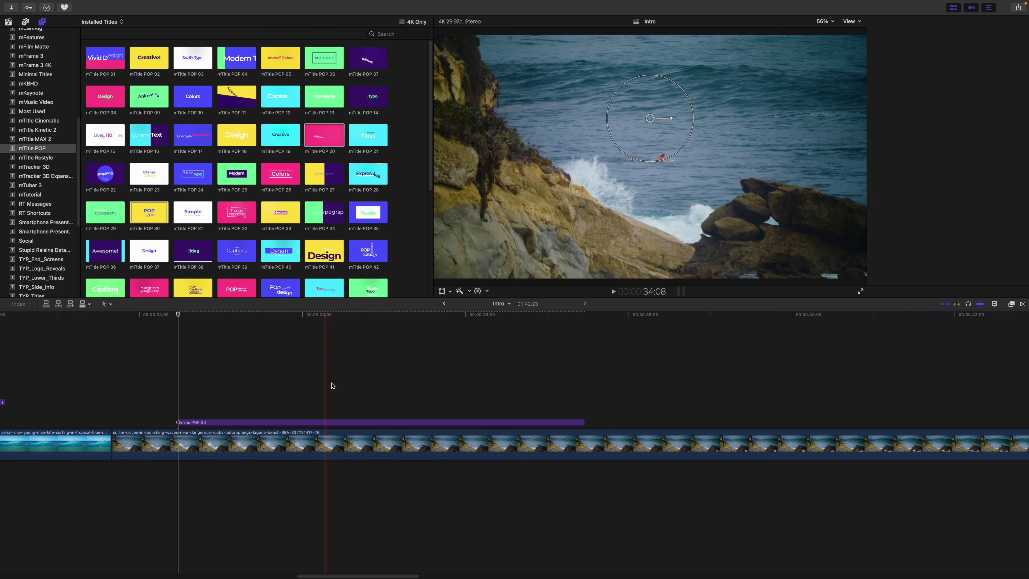
Recolor the background gradient of the mTitle POP 20 title with light cyan and dark teal blue
left_click(331, 422)
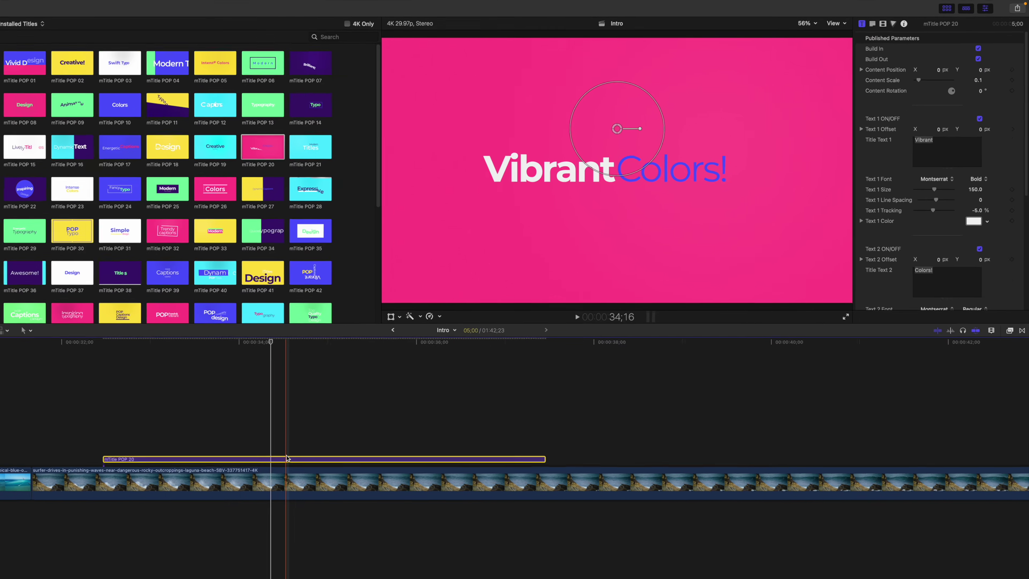
scroll(994, 211, "down", 10)
left_click(978, 246)
left_click(1006, 142)
left_click(978, 255)
left_click(1000, 246)
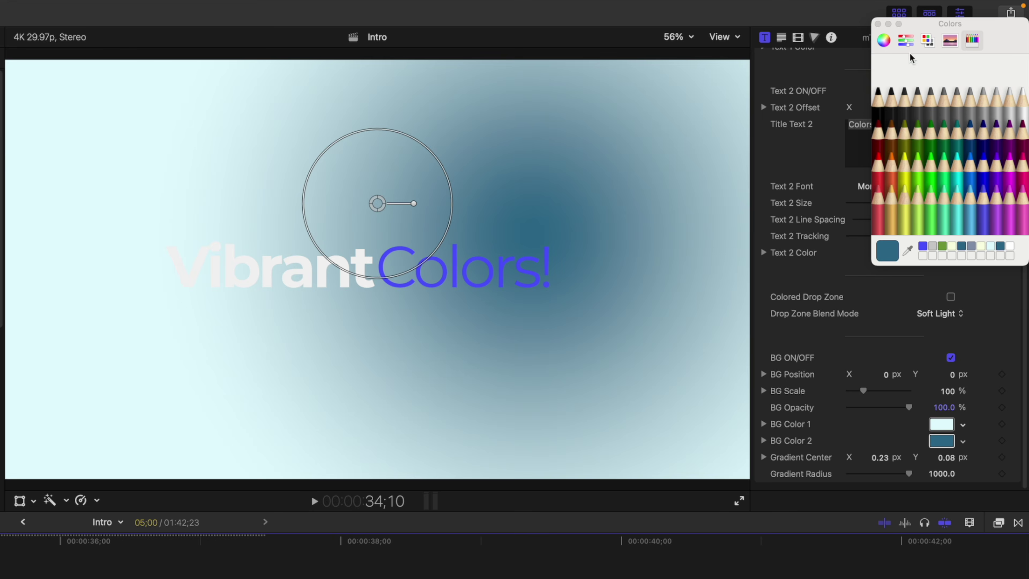
Set the mTitle POP 20 title's Text 1 color to black and its Text 2 color to white
scroll(931, 324, "up", 10)
left_click(941, 349)
left_click(985, 222)
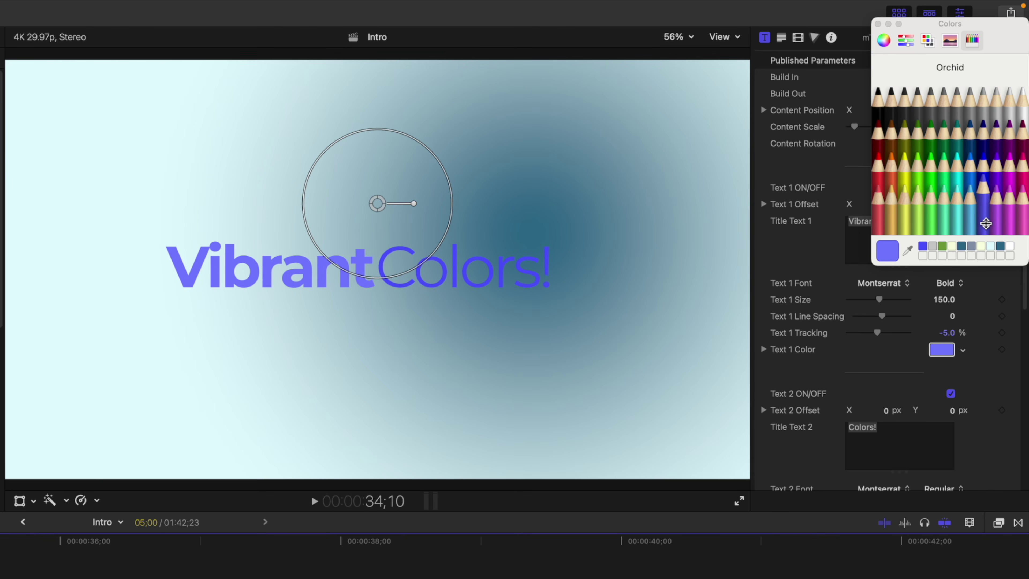
left_click(878, 97)
scroll(931, 324, "down", 8)
left_click(941, 252)
left_click(1022, 93)
left_click(877, 25)
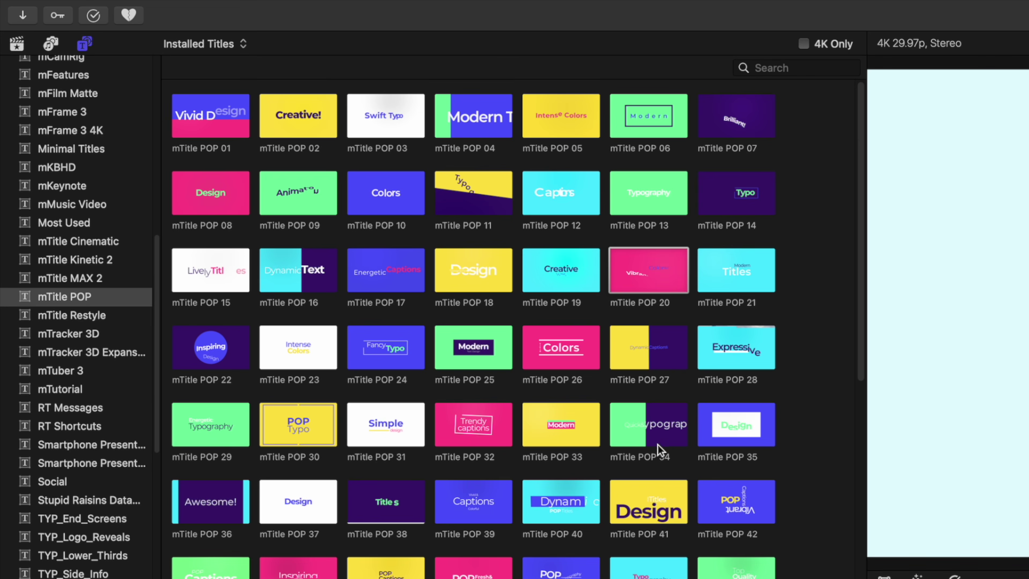
Preview the Zap 01 element from mTitle POP and the Background 07 title from mKeynote
scroll(657, 443, "down", 10)
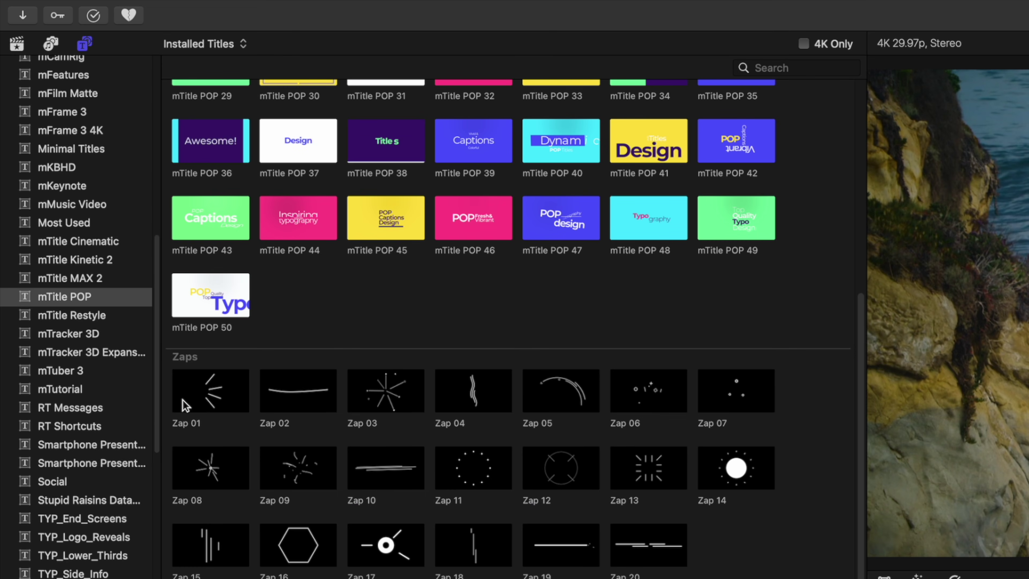
left_click(184, 401)
key("space")
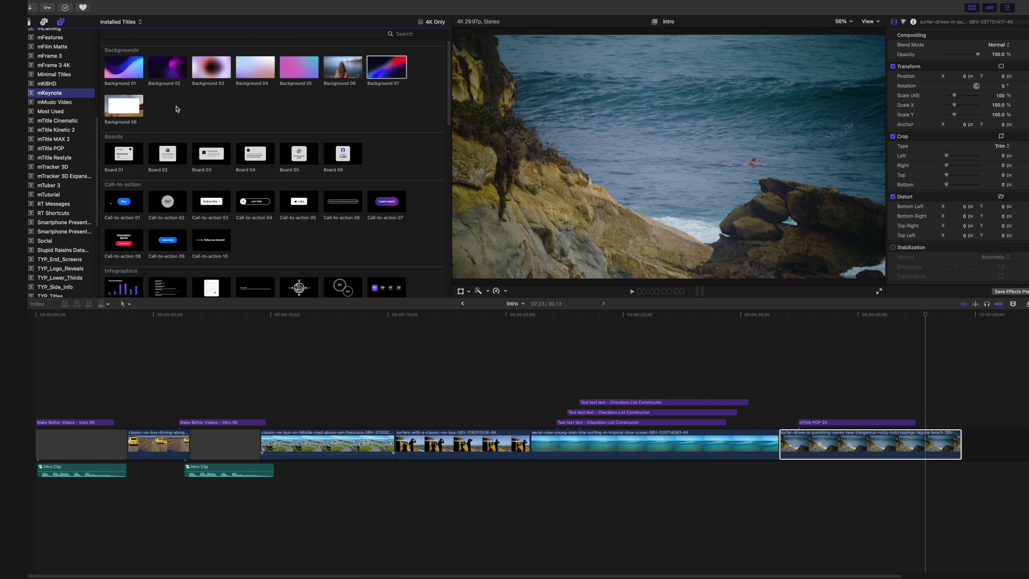
key("space")
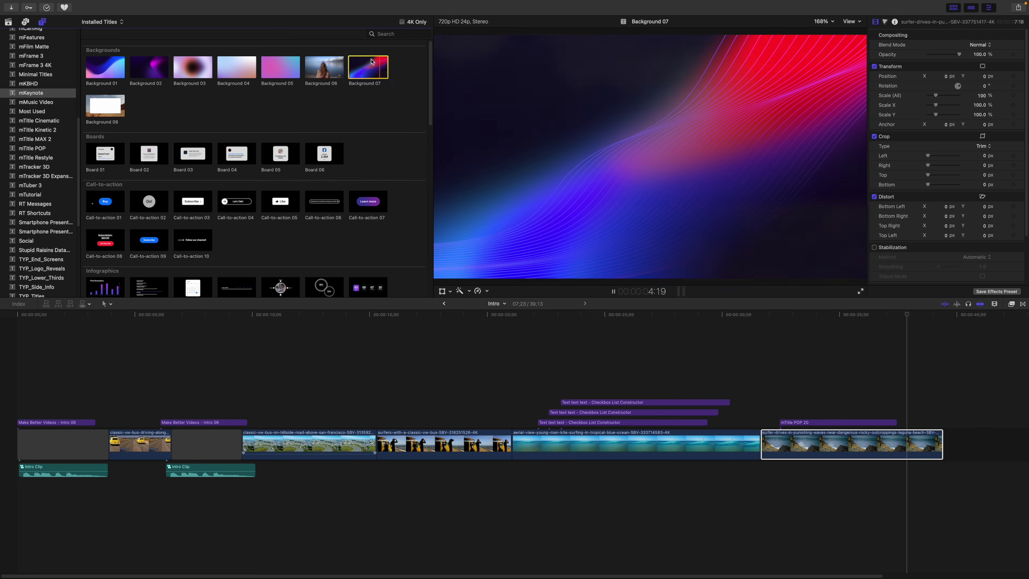